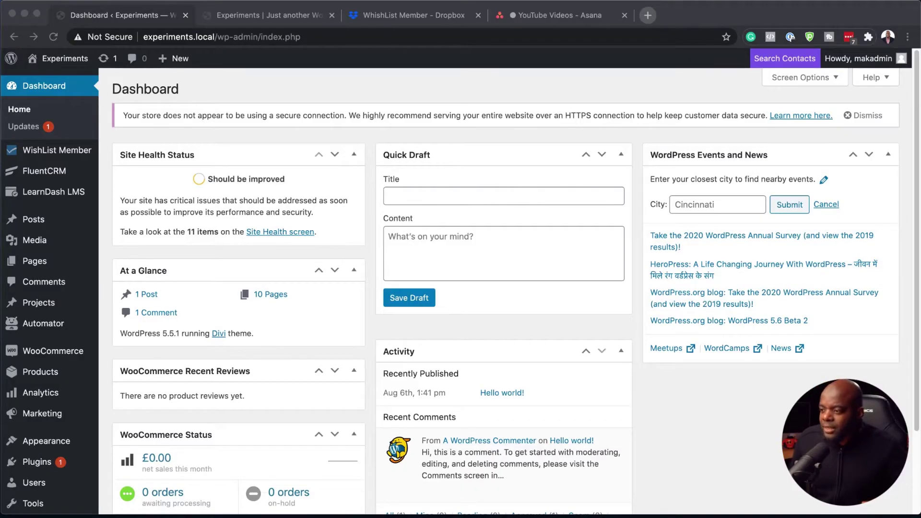
- View the Cooking School front page in the site tab
scroll(509, 288, "down", 1)
scroll(509, 288, "up", 1)
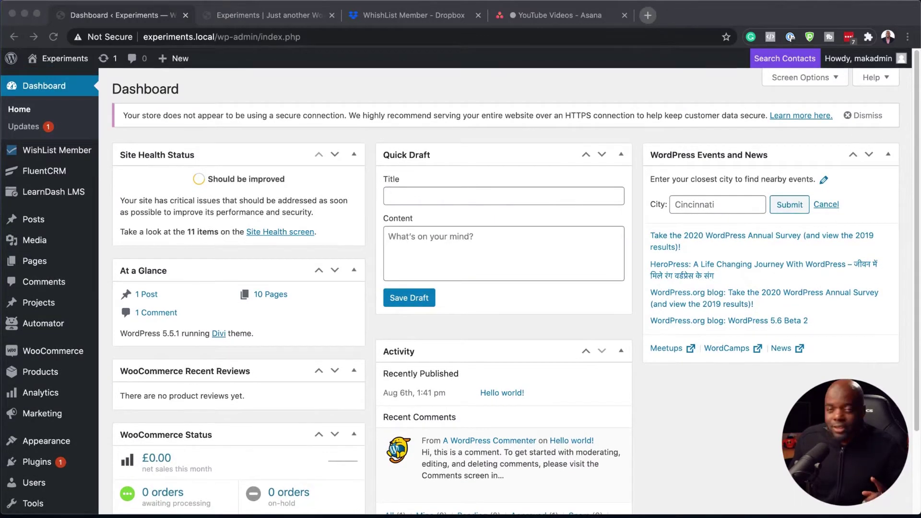
left_click(267, 21)
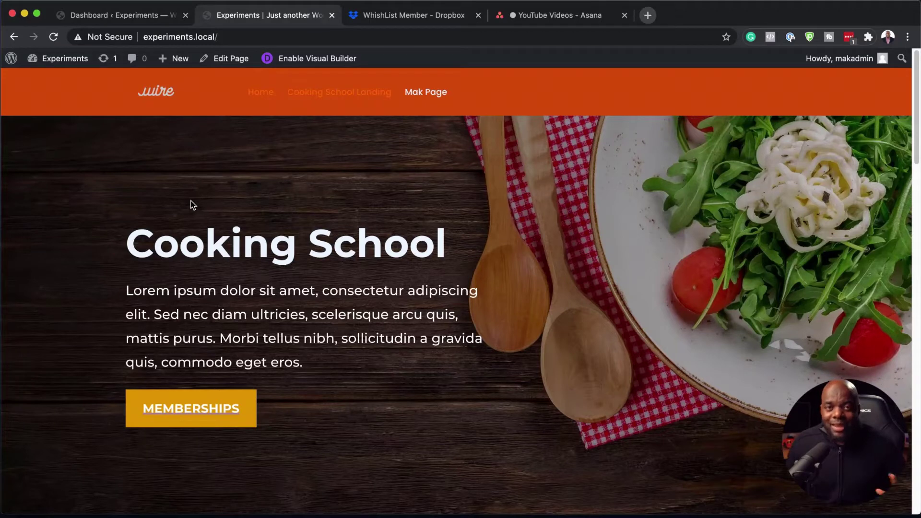
- Return to the WordPress admin and open Appearance > Menus
left_click(151, 17)
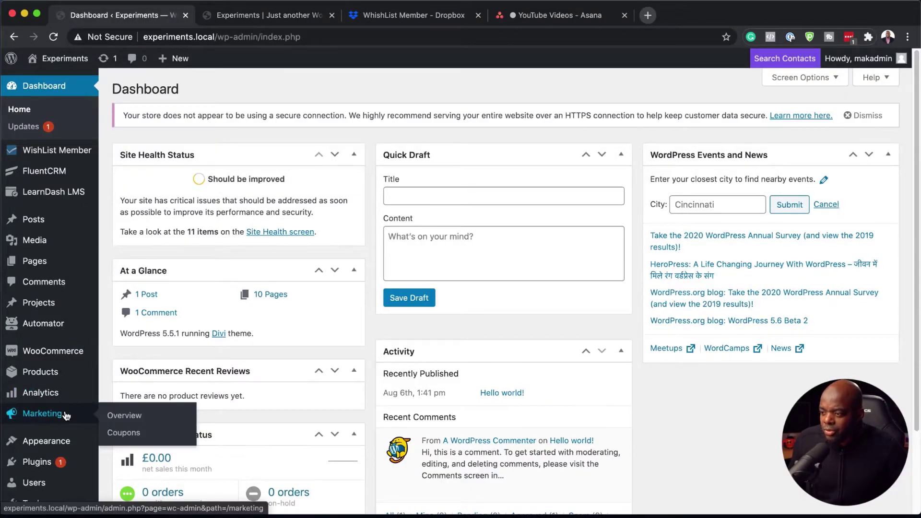
scroll(64, 422, "down", 1)
mouse_move(62, 435)
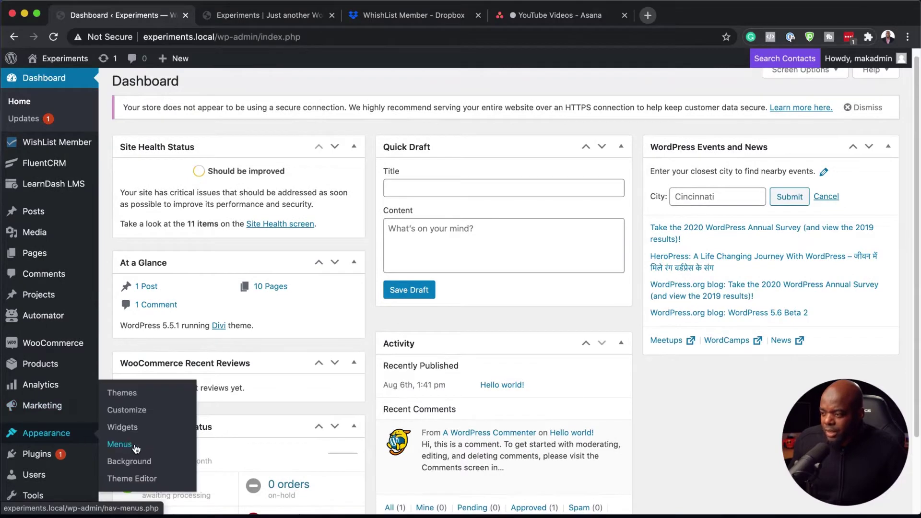
left_click(120, 444)
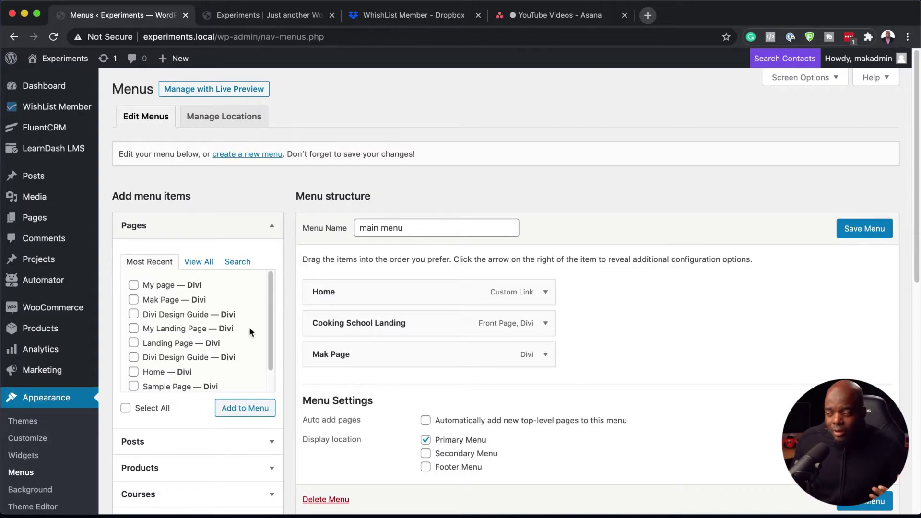
- Add WishList Member's Login and Log Out items to the main menu
scroll(249, 329, "down", 1)
scroll(184, 437, "down", 5)
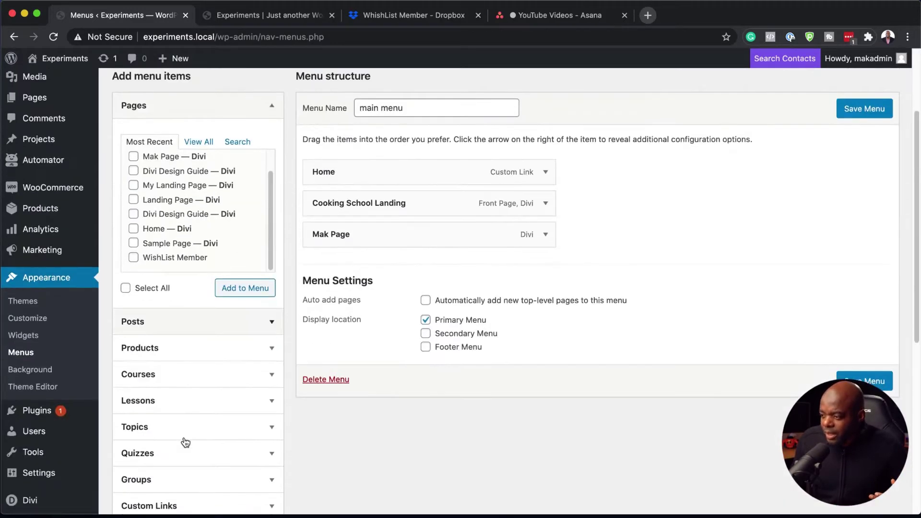
scroll(186, 442, "down", 12)
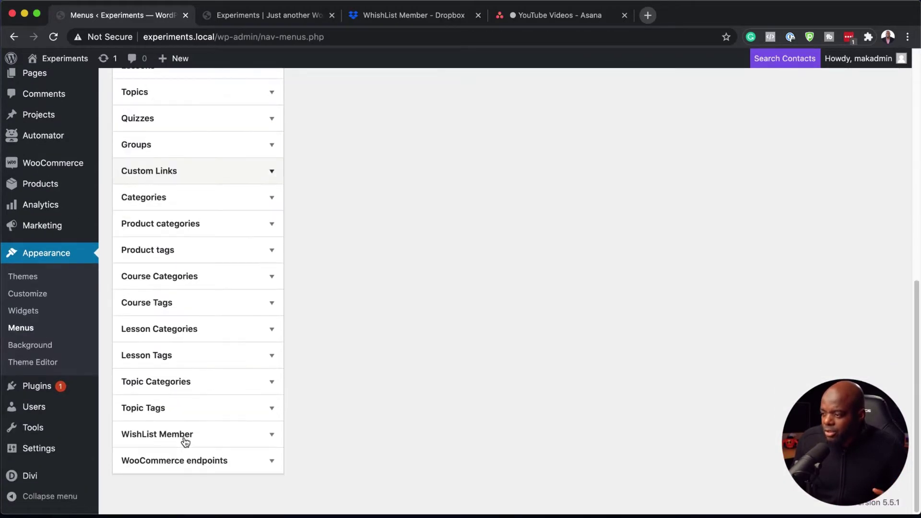
left_click(143, 438)
scroll(205, 450, "down", 2)
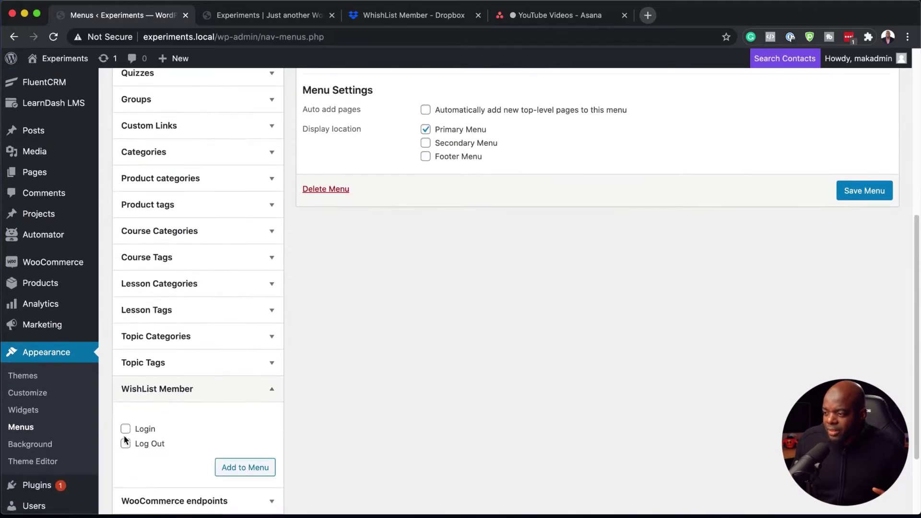
left_click(126, 430)
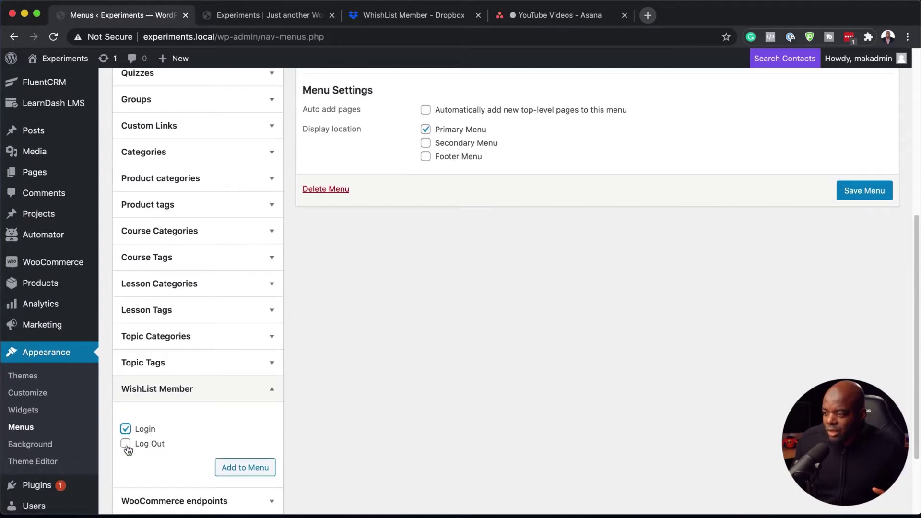
left_click(242, 473)
scroll(413, 428, "up", 5)
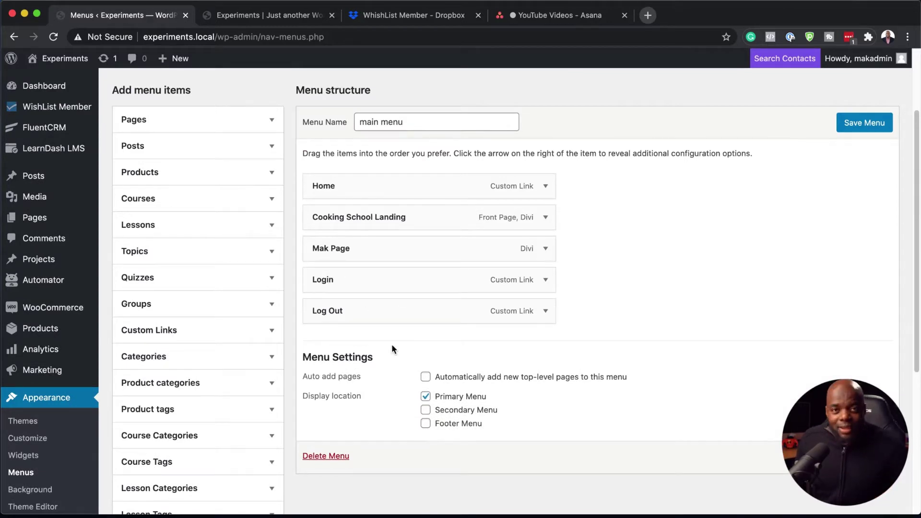
- Set the Login menu item's URL to WordPress Default
left_click(547, 283)
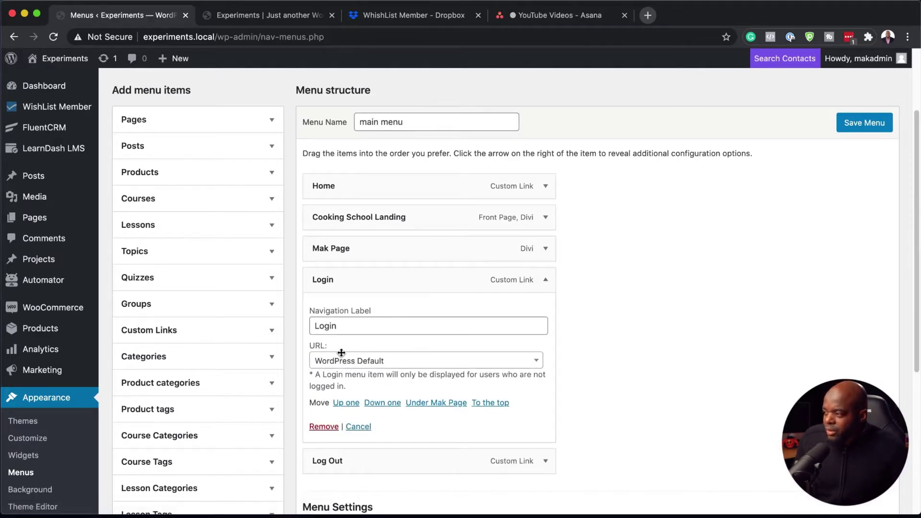
left_click(402, 369)
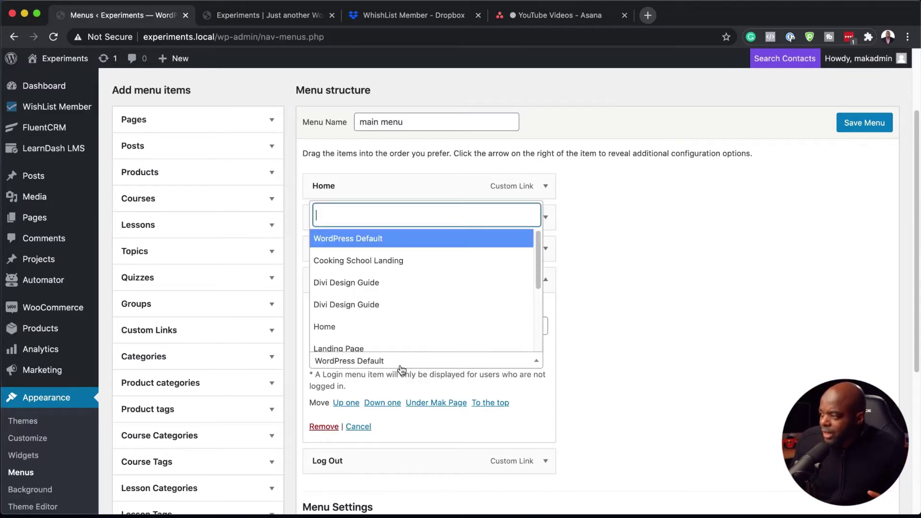
scroll(384, 325, "down", 5)
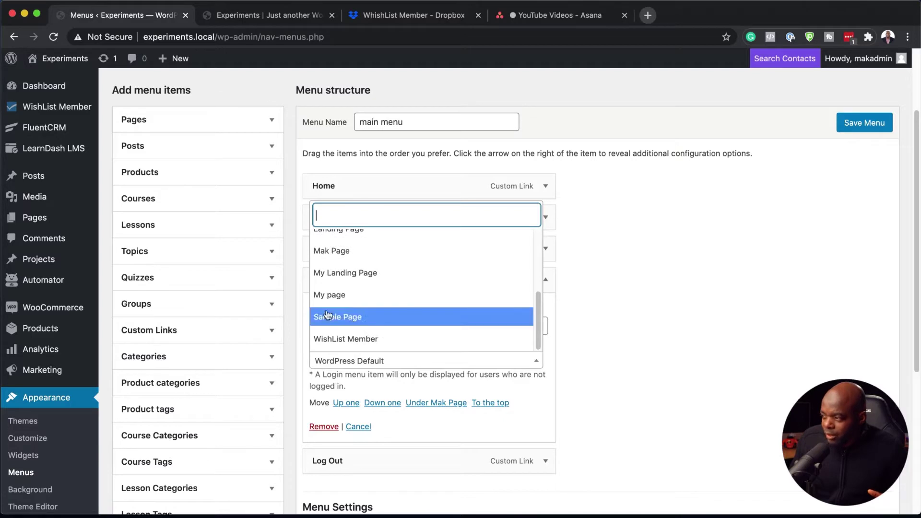
scroll(384, 305, "up", 1)
scroll(386, 311, "up", 1)
left_click(354, 386)
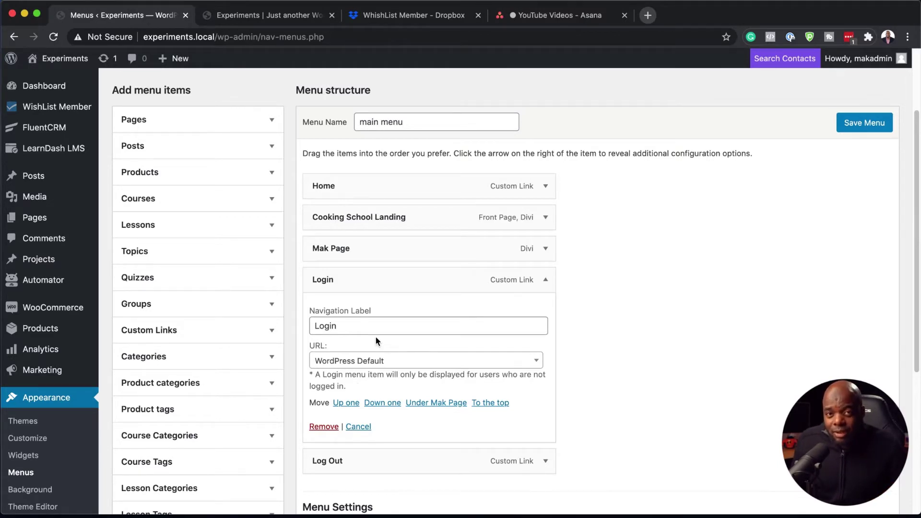
left_click(546, 280)
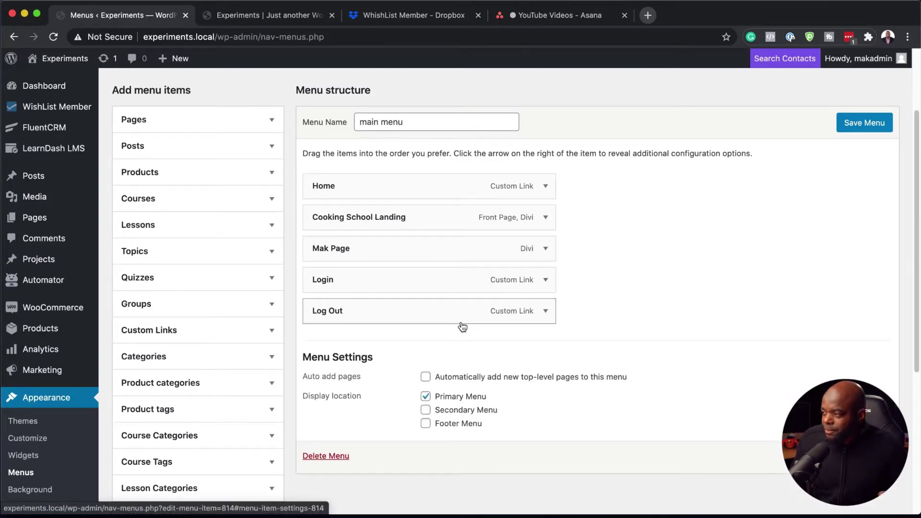
- Set the Log Out menu item's URL to WishList Member Default
left_click(545, 311)
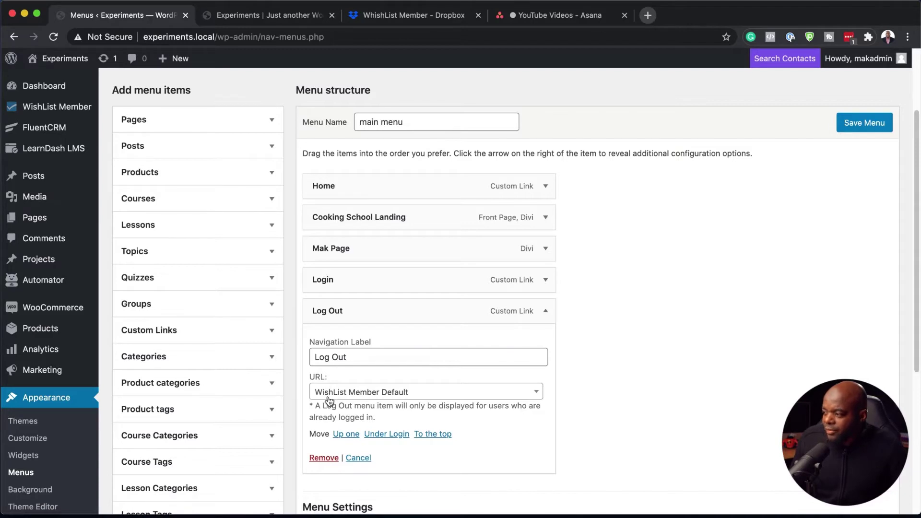
left_click(411, 396)
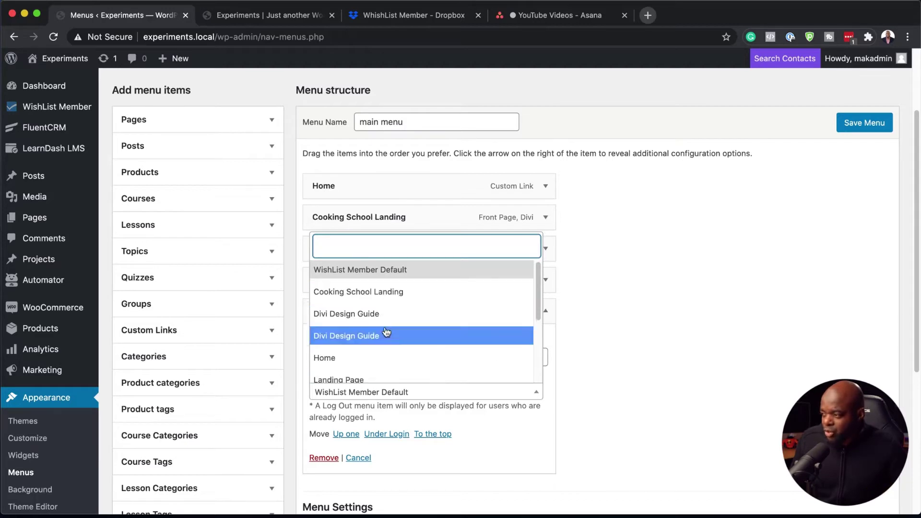
left_click(524, 426)
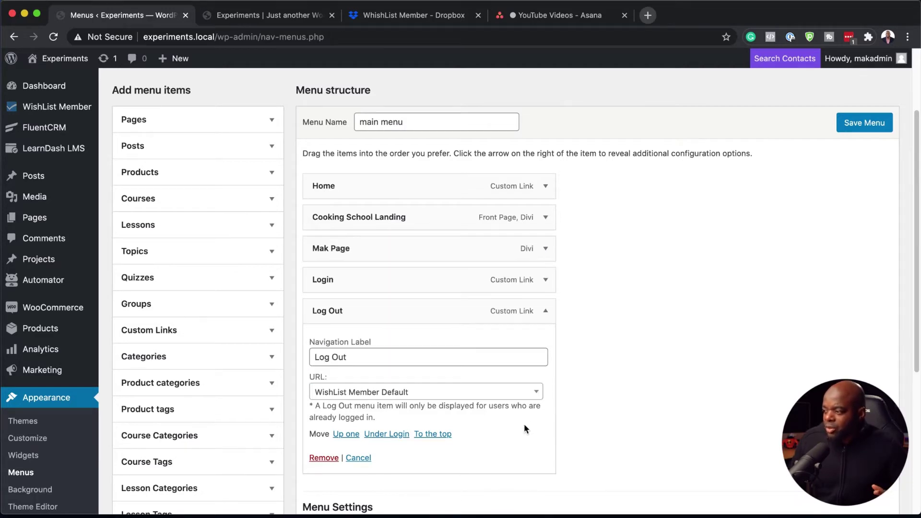
scroll(510, 425, "up", 3)
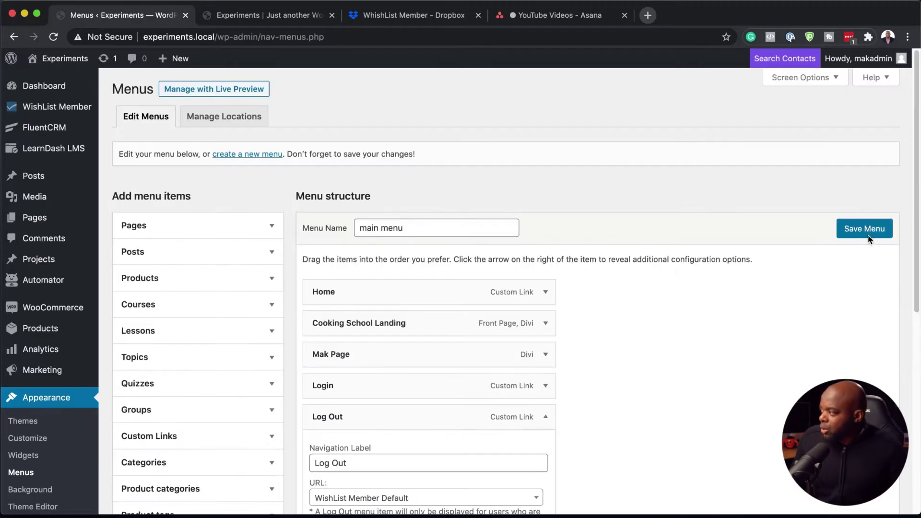
- Save the main menu and reload the live site to show the new Log Out link
left_click(873, 235)
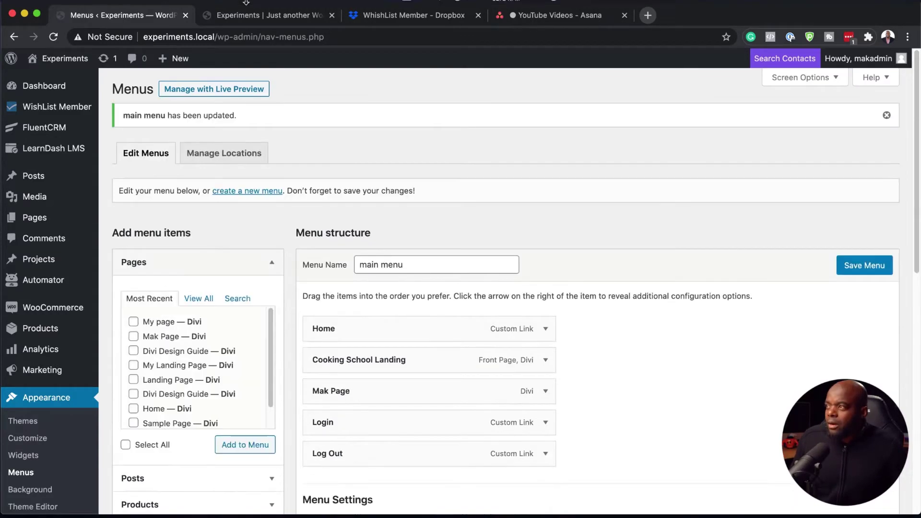
left_click(252, 19)
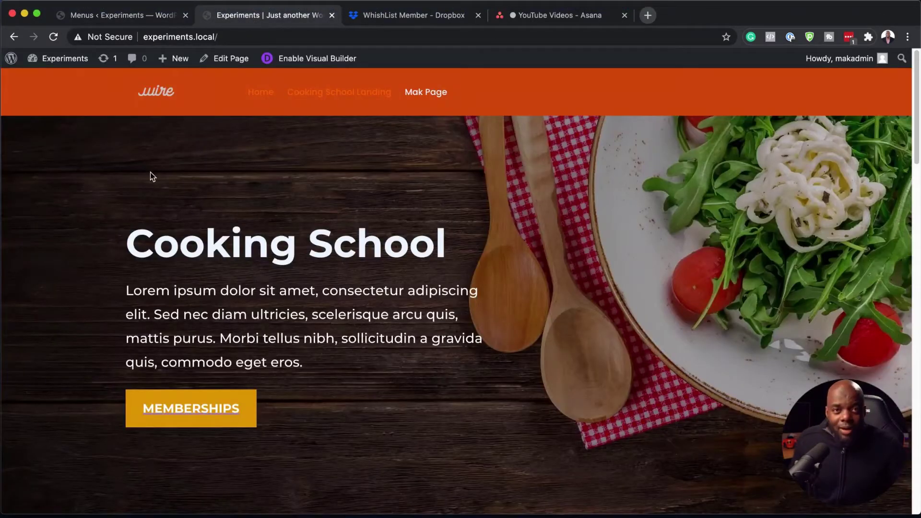
left_click(54, 37)
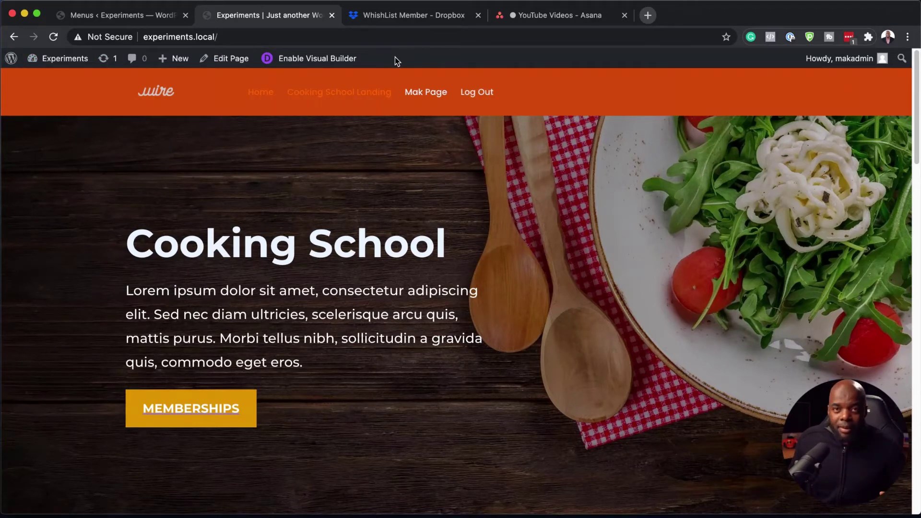
left_click(277, 38)
key("super+c")
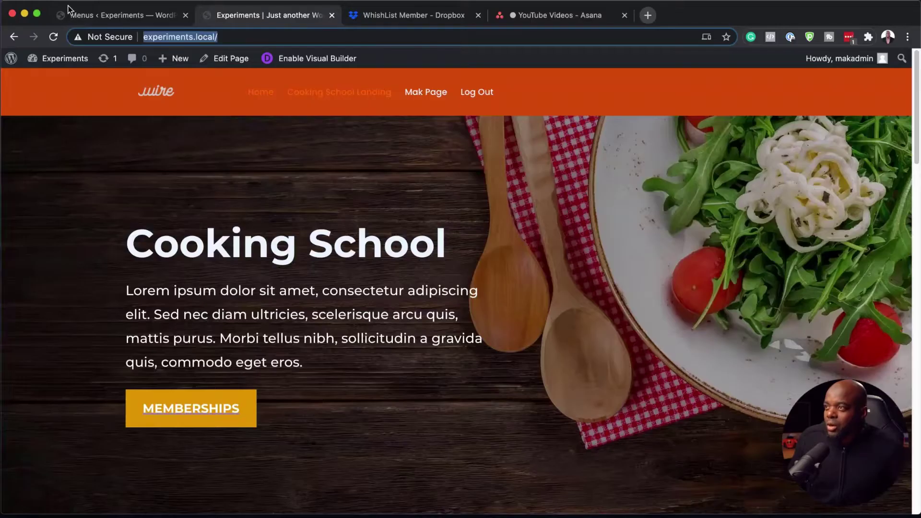
left_click(86, 8)
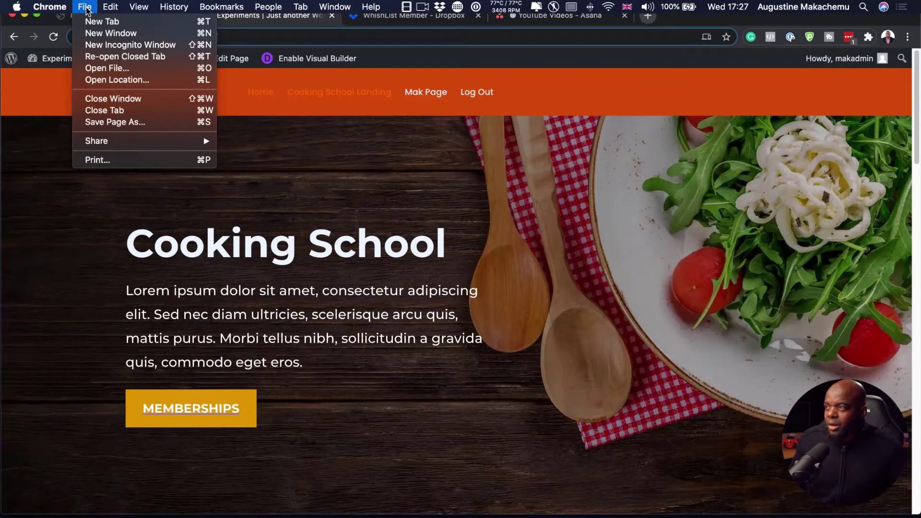
left_click(99, 46)
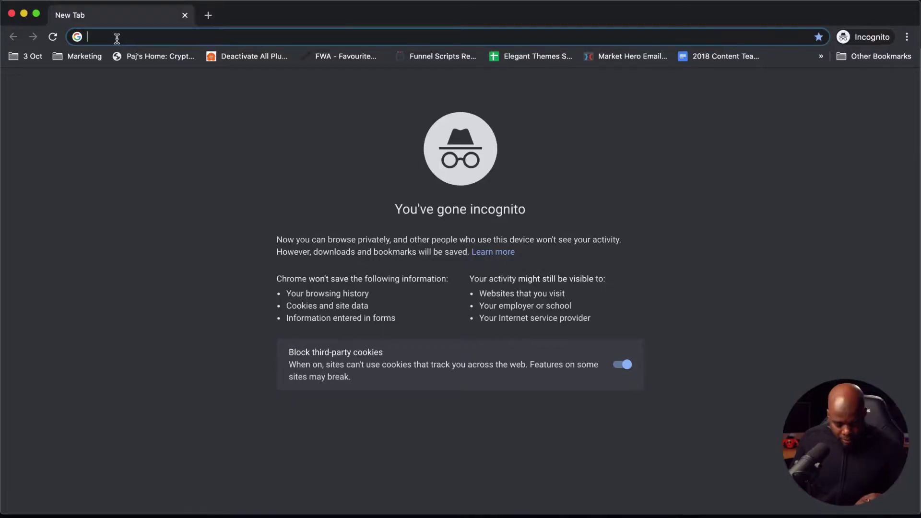
key("super+v")
key("Return")
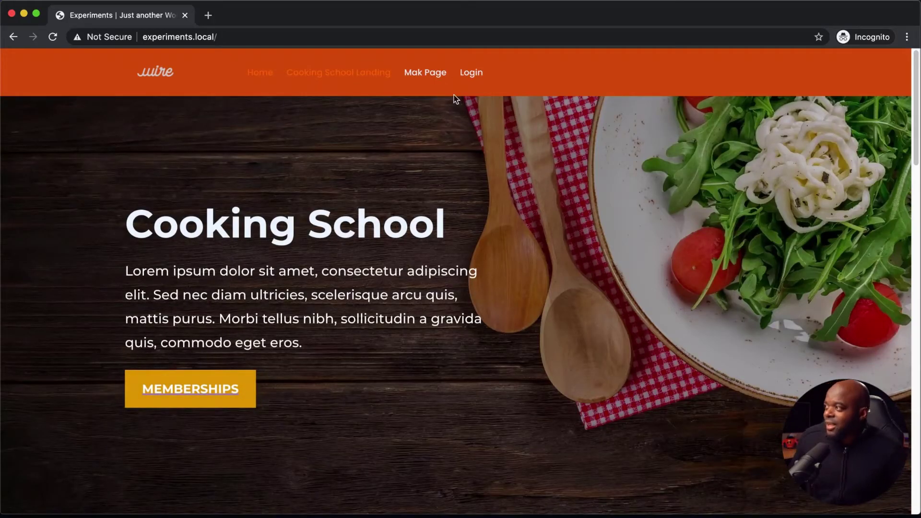
left_click(476, 81)
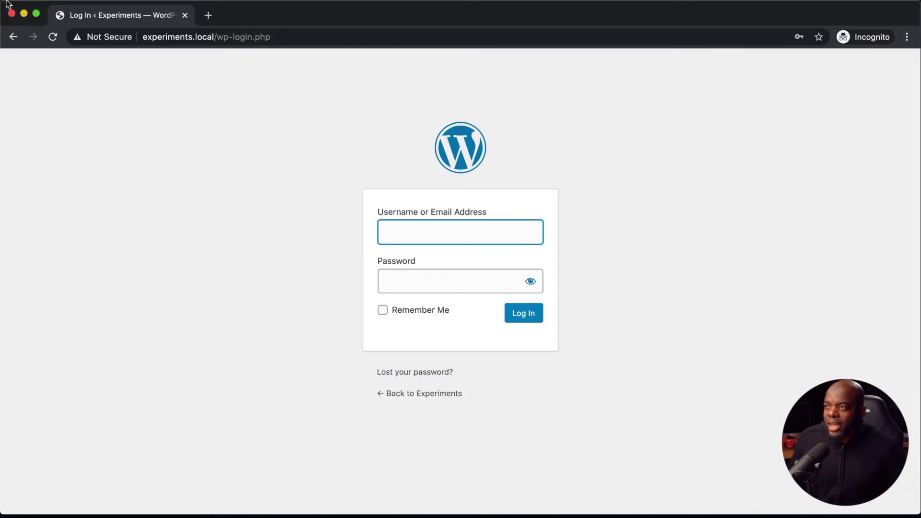
left_click(12, 13)
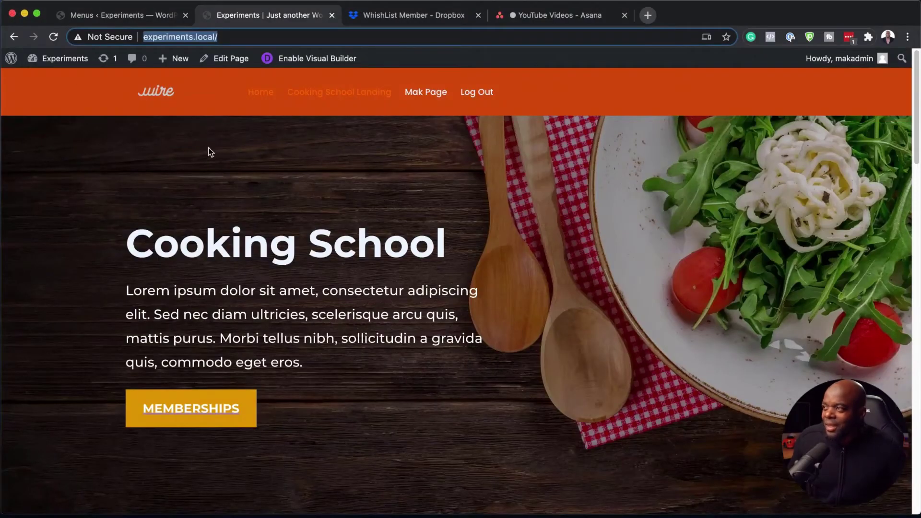
- Open WishList Member's Advanced Options on the Redirects tab
left_click(130, 22)
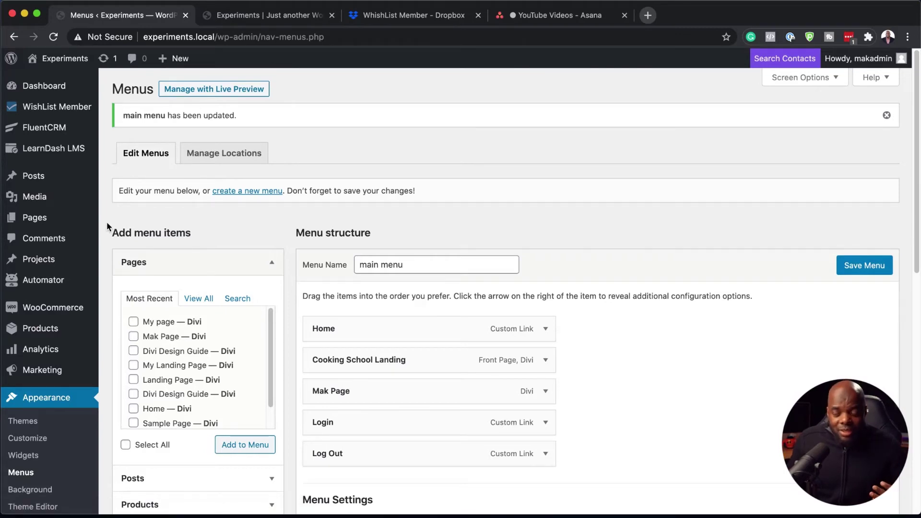
left_click(60, 108)
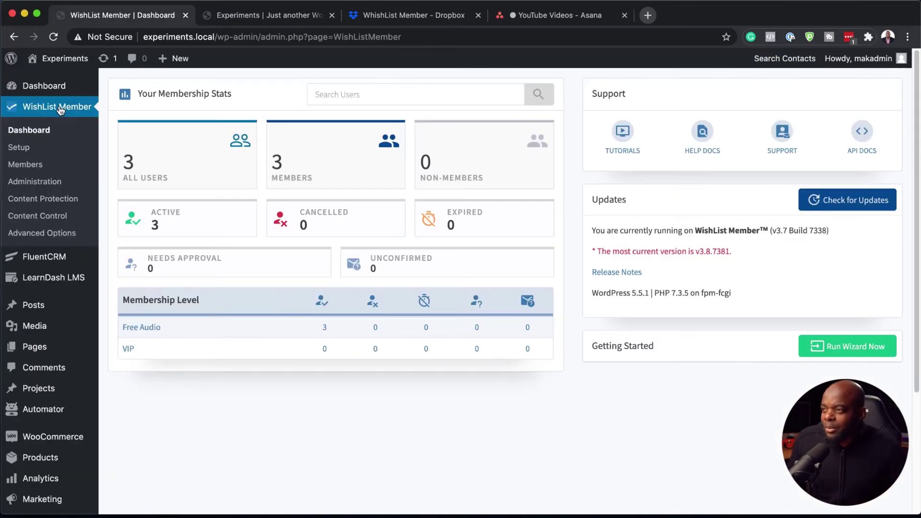
left_click(55, 233)
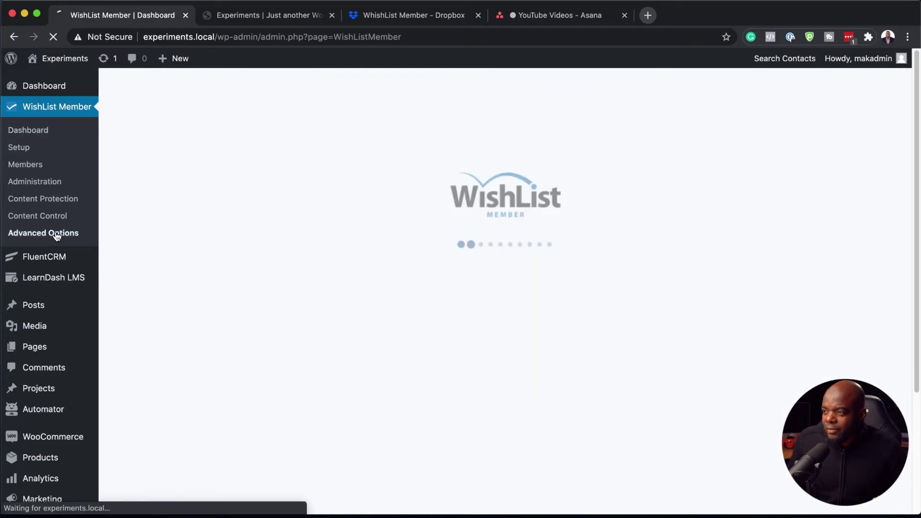
left_click(376, 90)
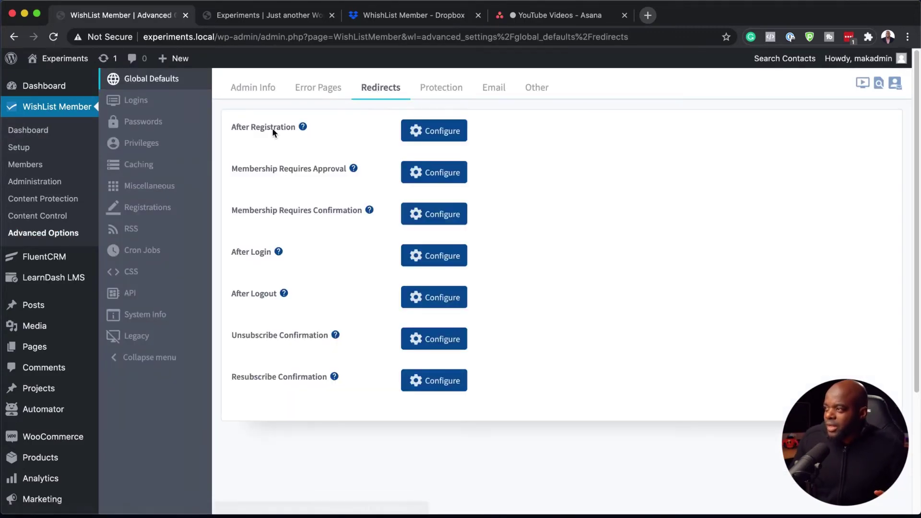
mouse_move(305, 131)
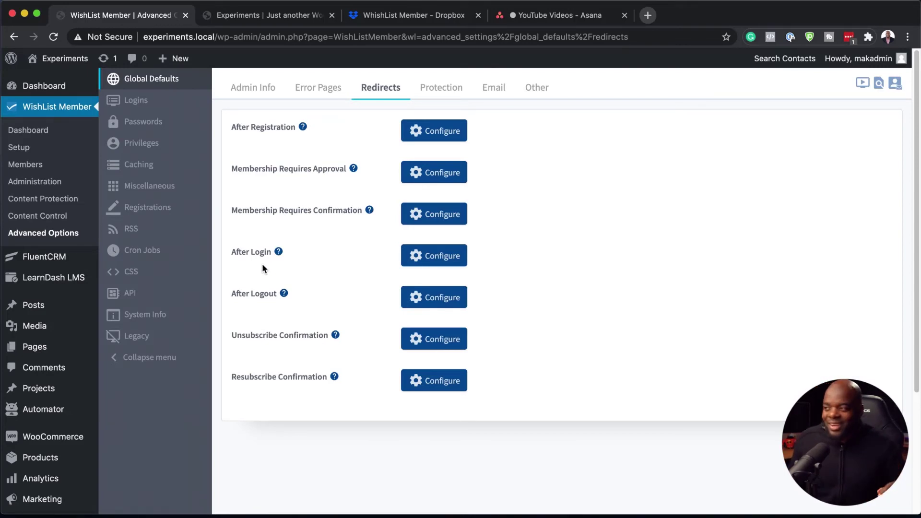
- Switch the After Login redirect to Page and list the pages to choose from
left_click(415, 248)
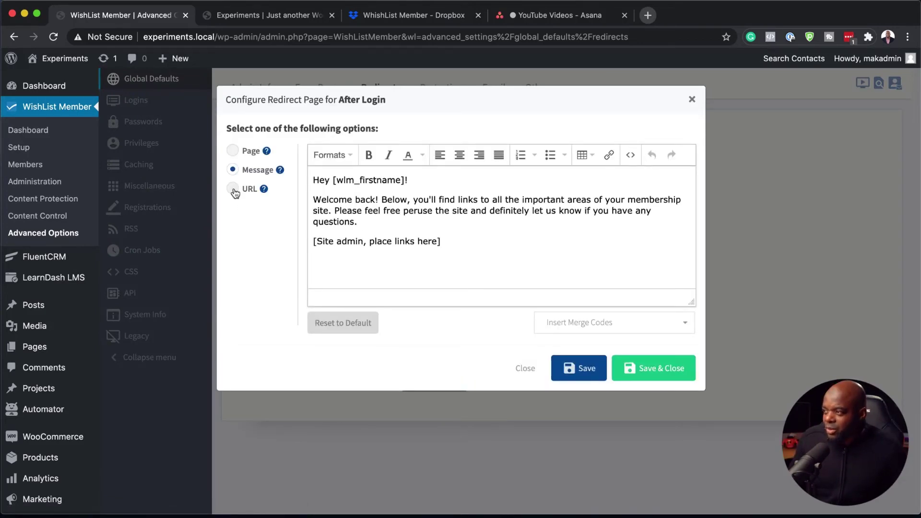
left_click(232, 152)
left_click(350, 162)
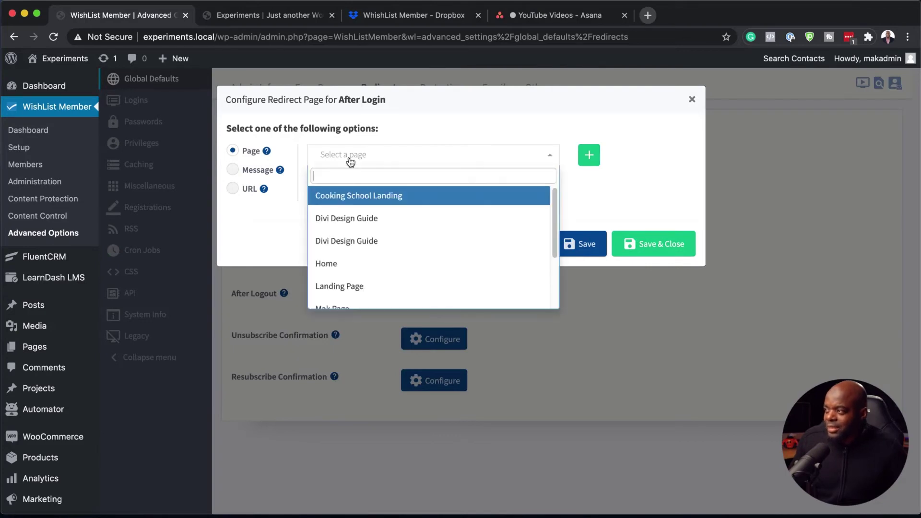